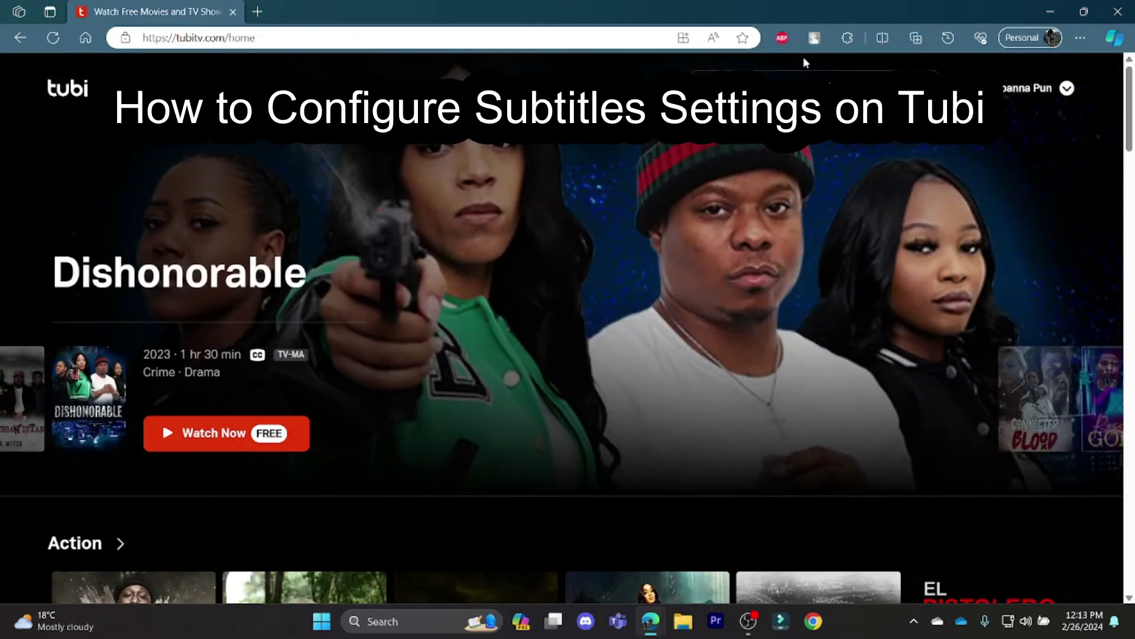
scroll(803, 58, down, 3)
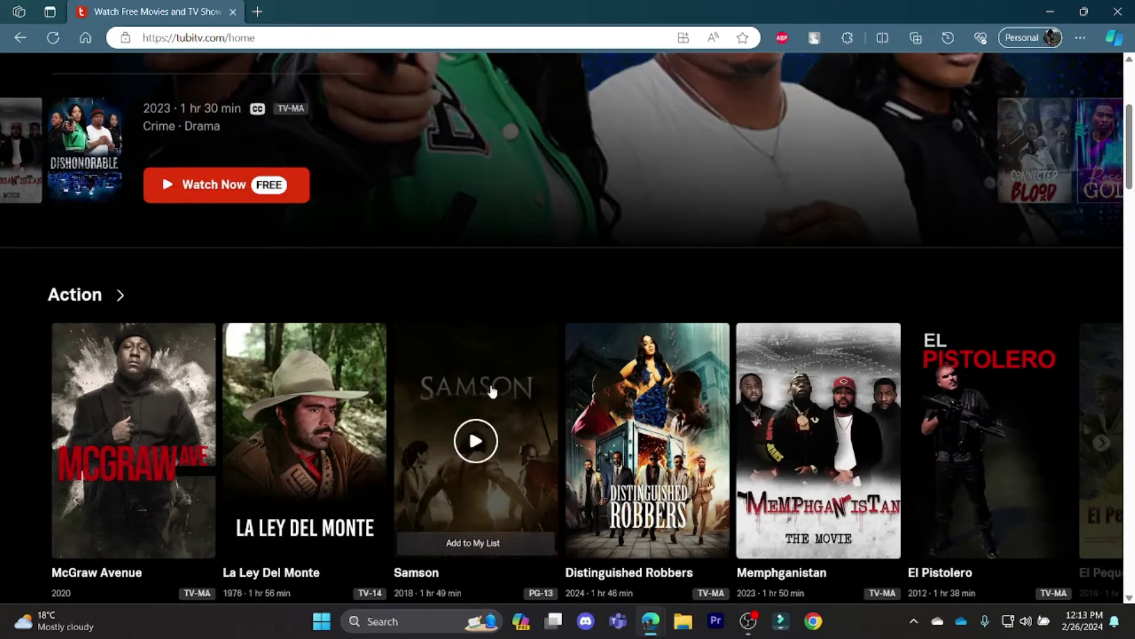
scroll(514, 395, down, 1)
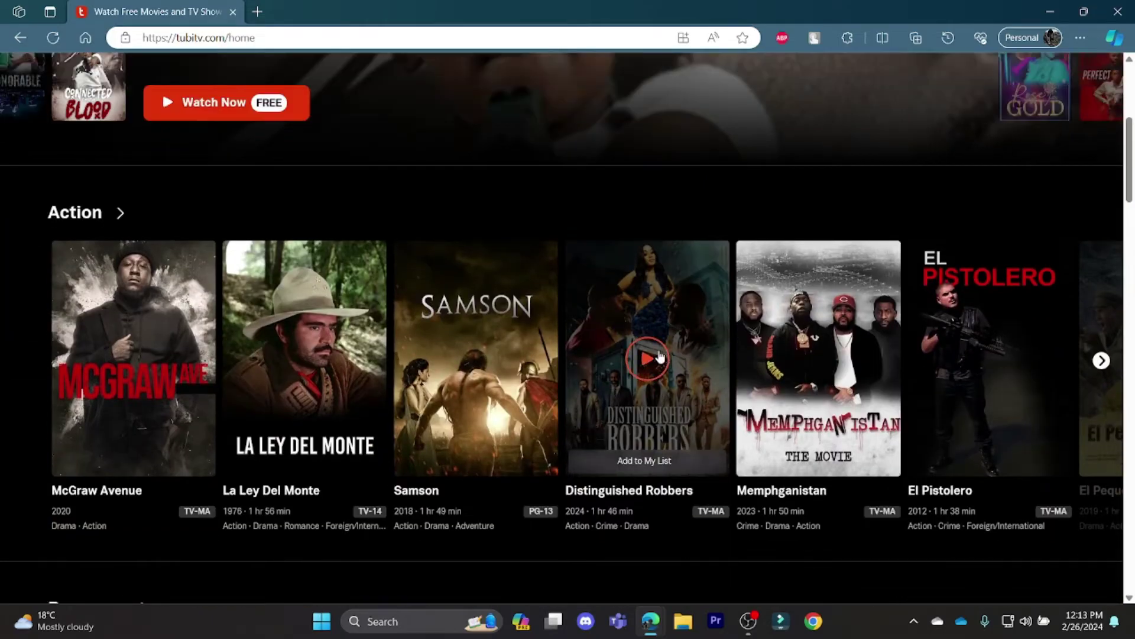
Start Distinguished Robbers, view its caption options and Advanced Settings, then close that tab
click(659, 355)
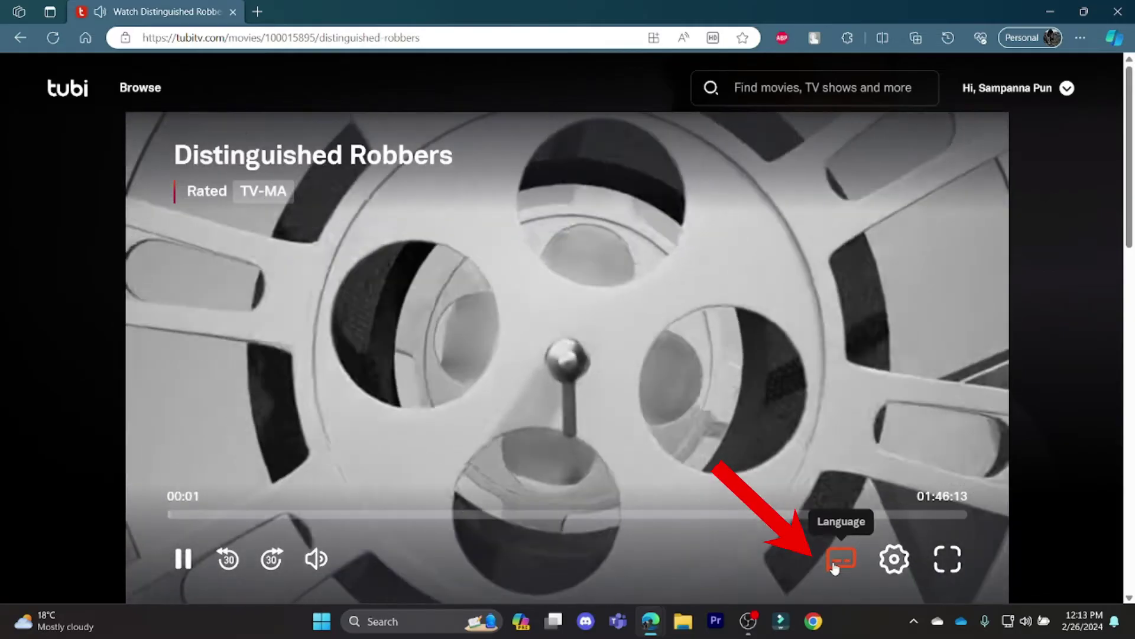
click(837, 561)
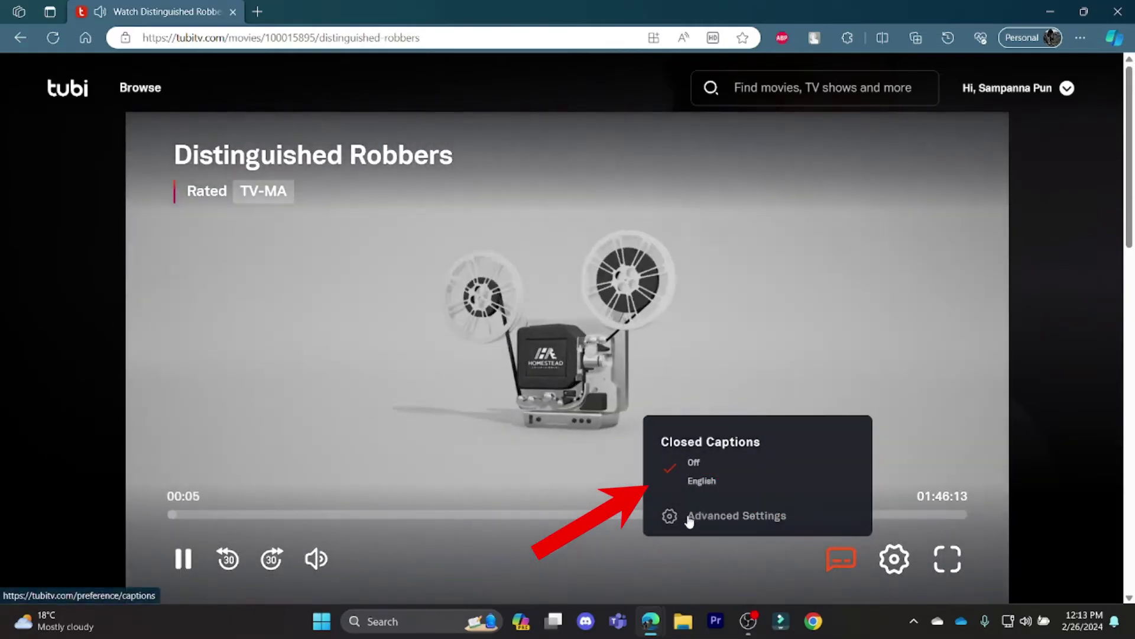
click(690, 516)
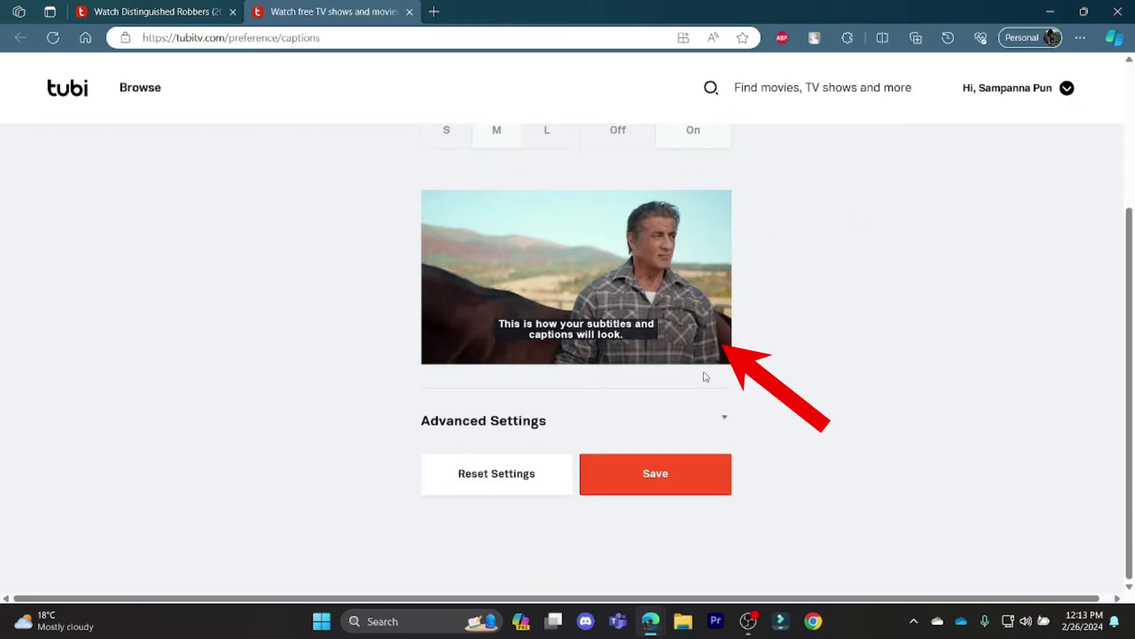
click(410, 12)
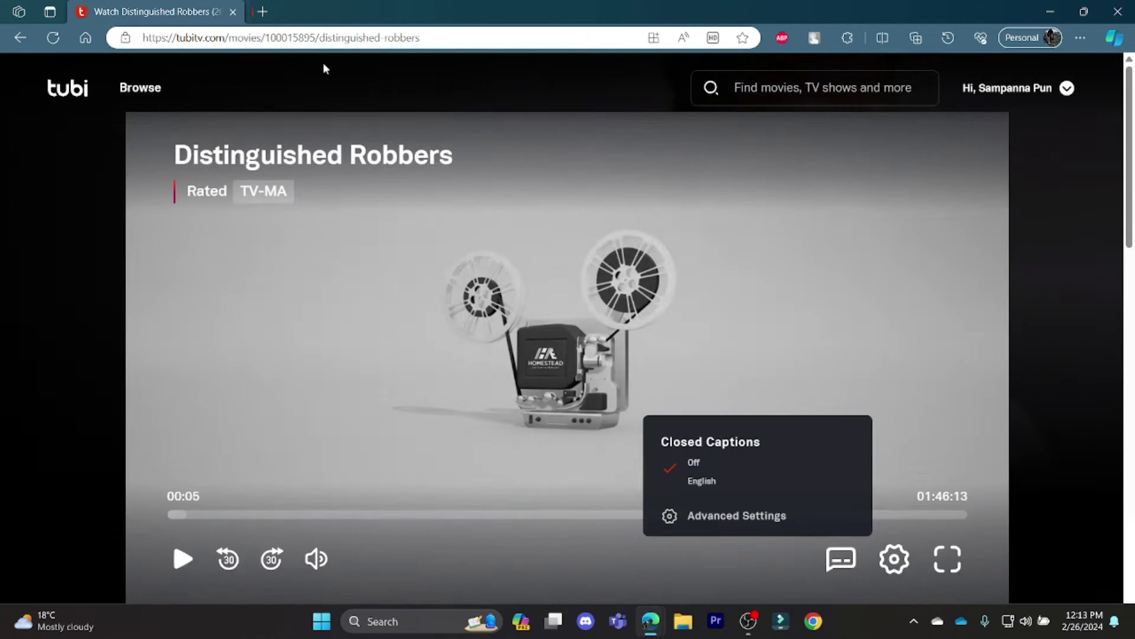
In Subtitles & Appearance, choose font size L and background Off, and expand Advanced Settings
click(69, 89)
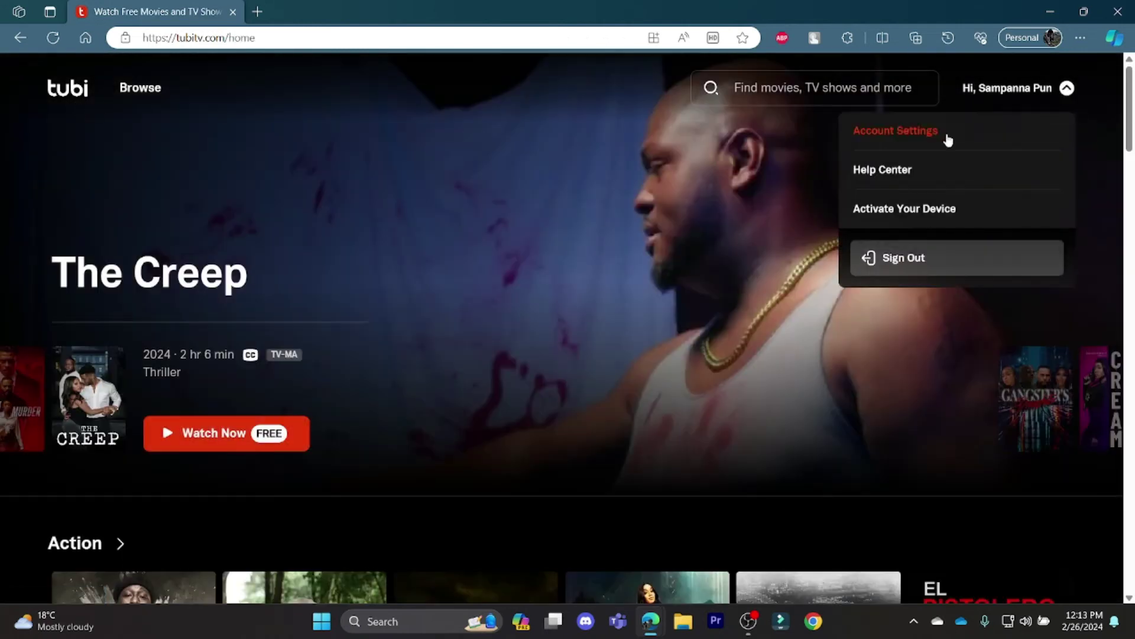
click(892, 129)
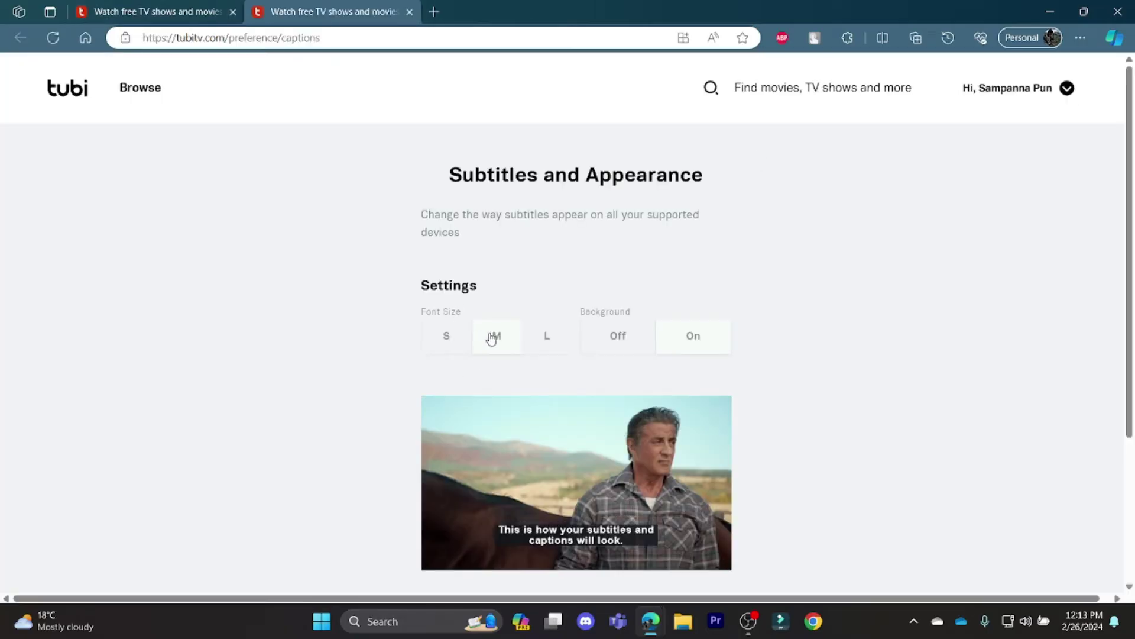
scroll(495, 336, down, 2)
scroll(519, 324, up, 2)
click(530, 304)
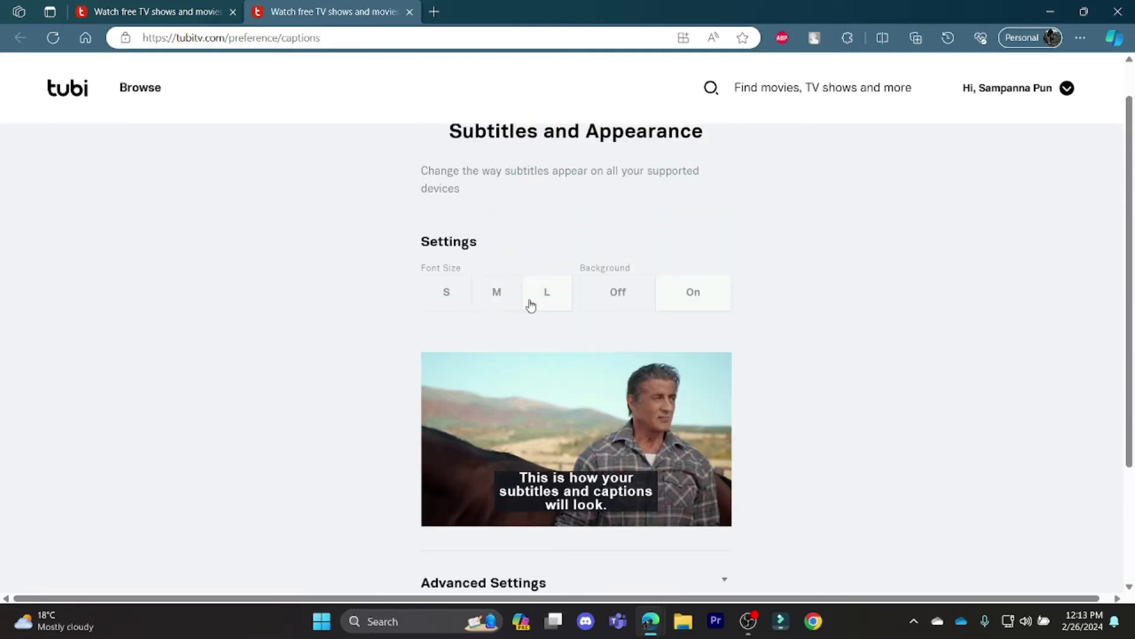
click(635, 303)
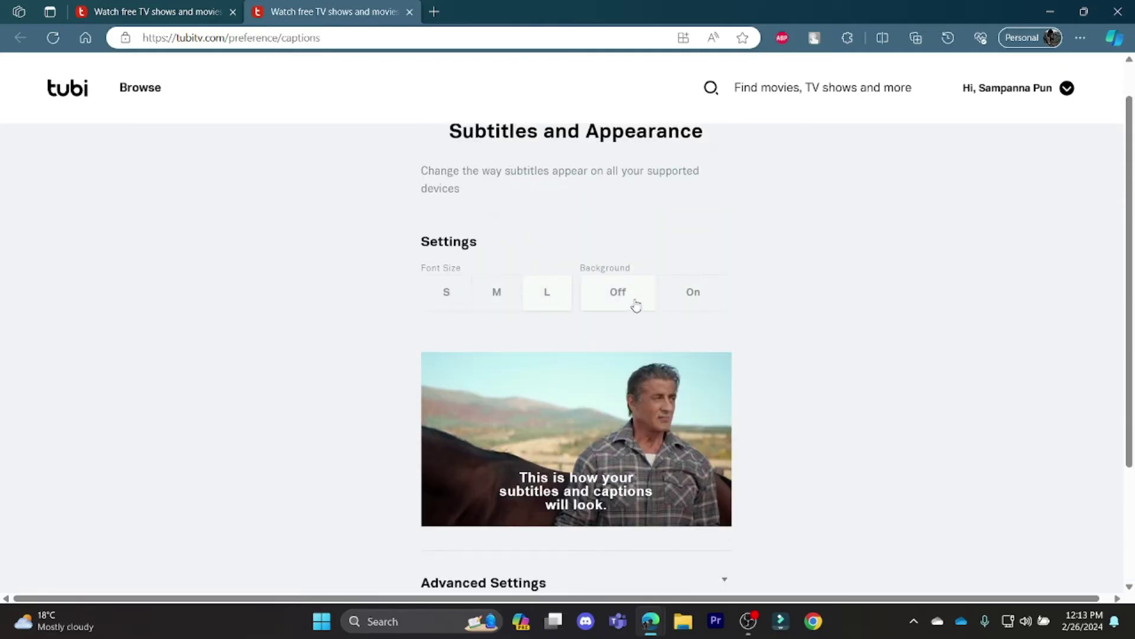
scroll(636, 304, down, 1)
click(620, 499)
click(622, 502)
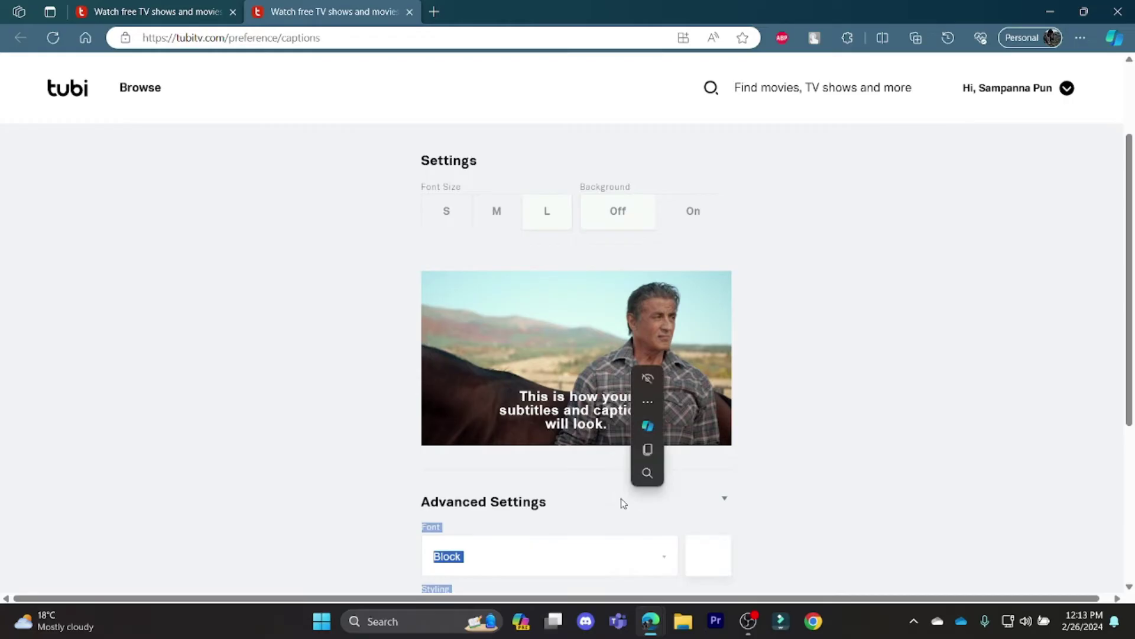
scroll(872, 410, down, 1)
Set the subtitle font to Print, after briefly trying Typewriter
click(665, 422)
click(695, 409)
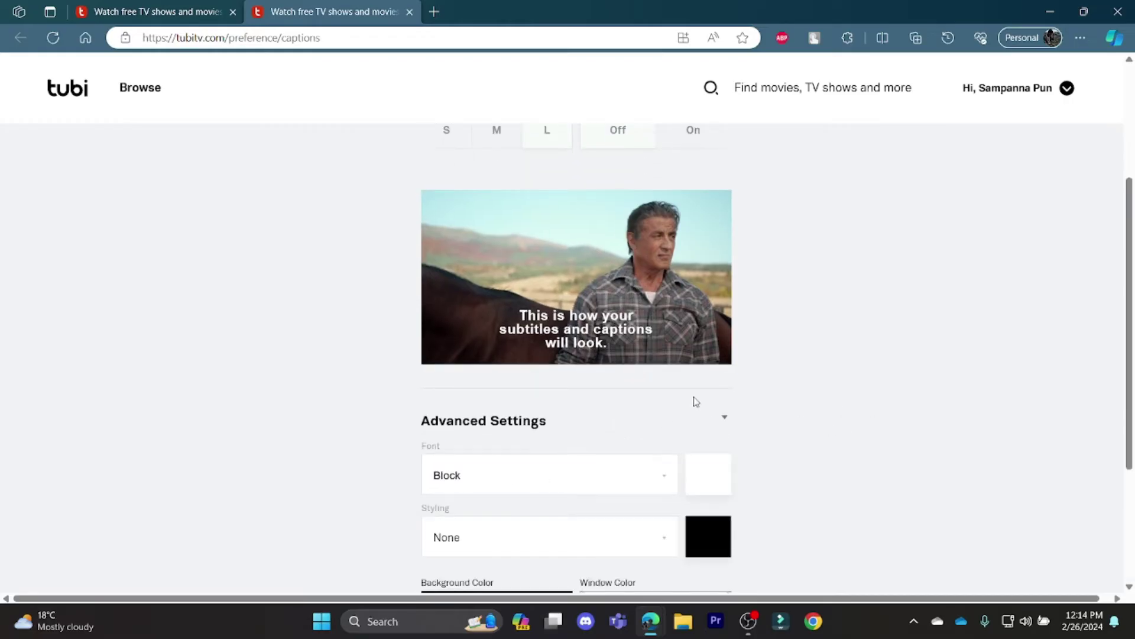
scroll(694, 424, down, 1)
click(663, 401)
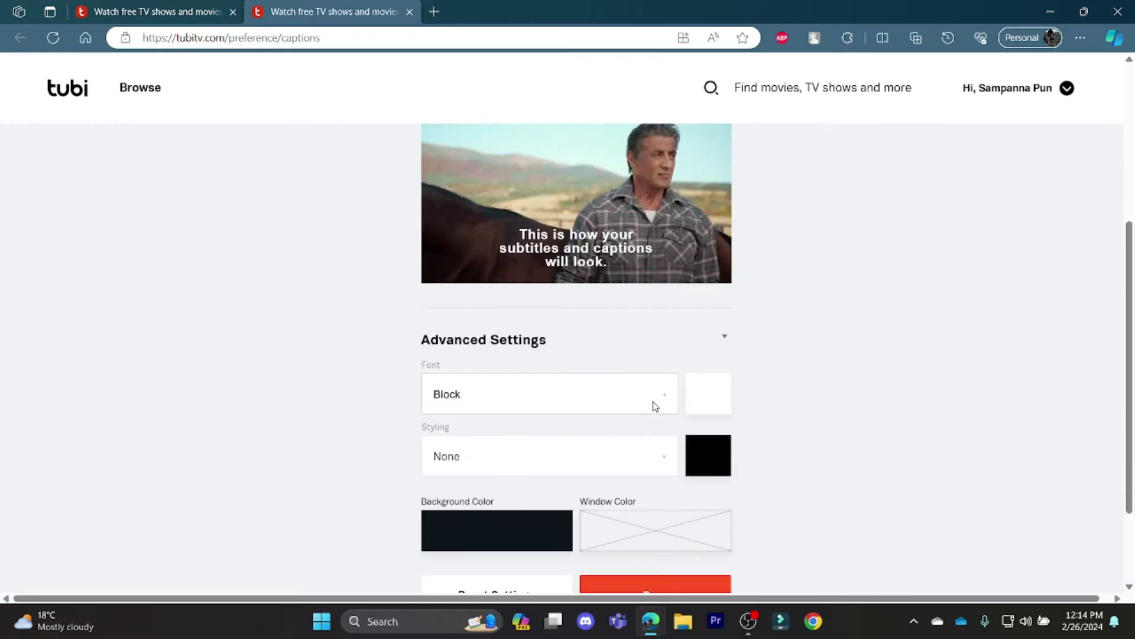
click(653, 408)
click(543, 448)
click(574, 399)
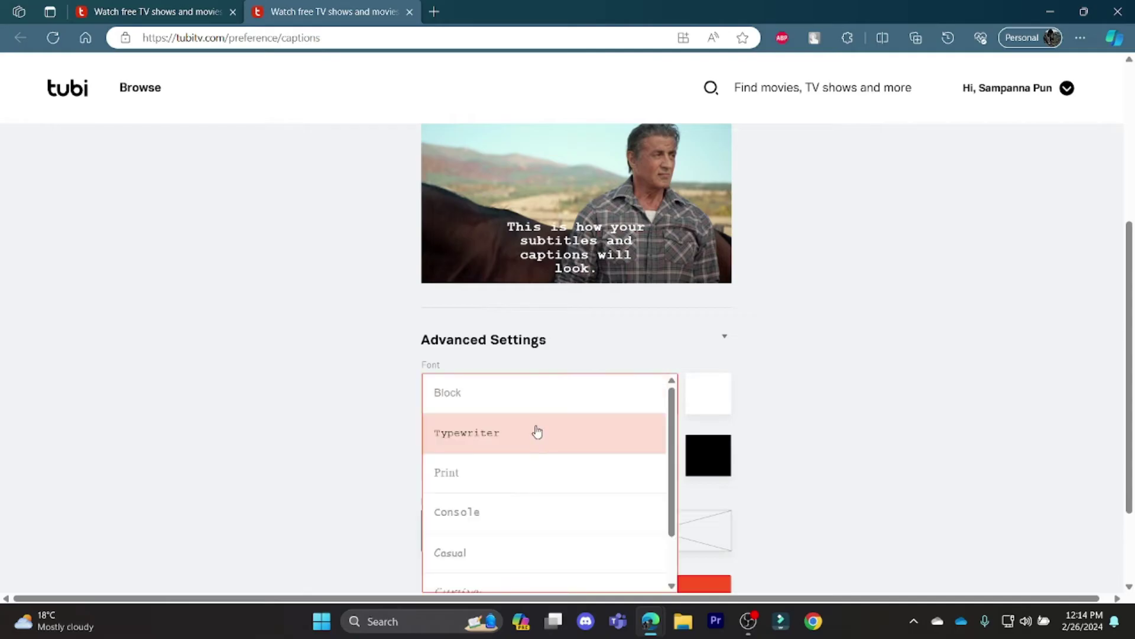
click(481, 479)
Set the text styling to Depressed, after briefly trying Raised
click(492, 446)
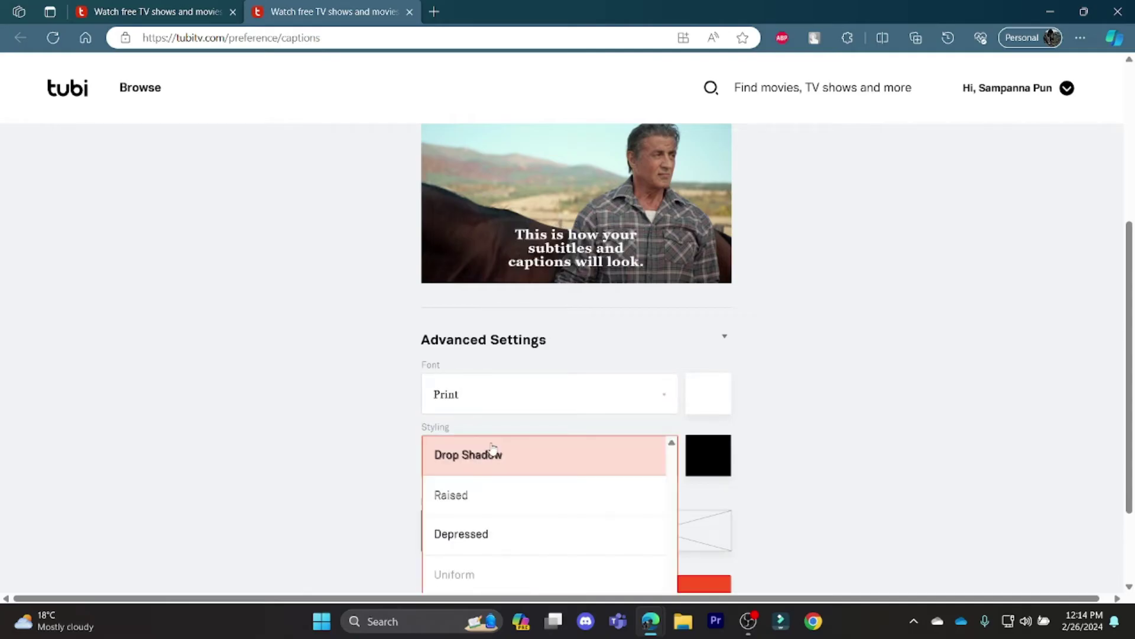
click(489, 494)
click(522, 453)
click(494, 529)
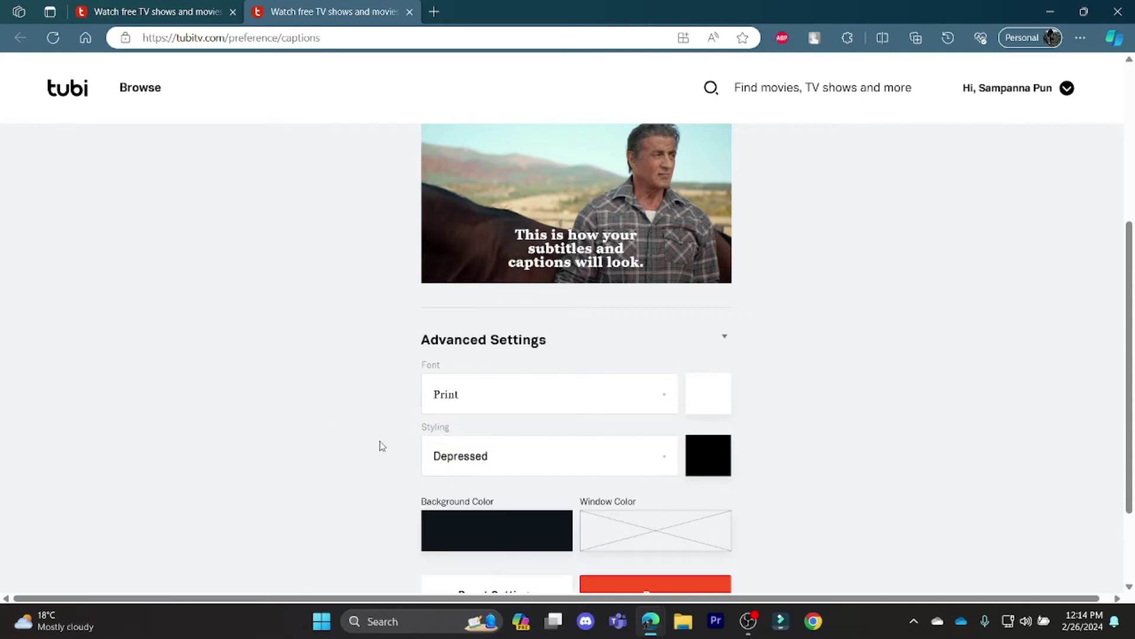
scroll(391, 446, down, 3)
Try a black caption window, then green and red subtitle backgrounds
click(651, 419)
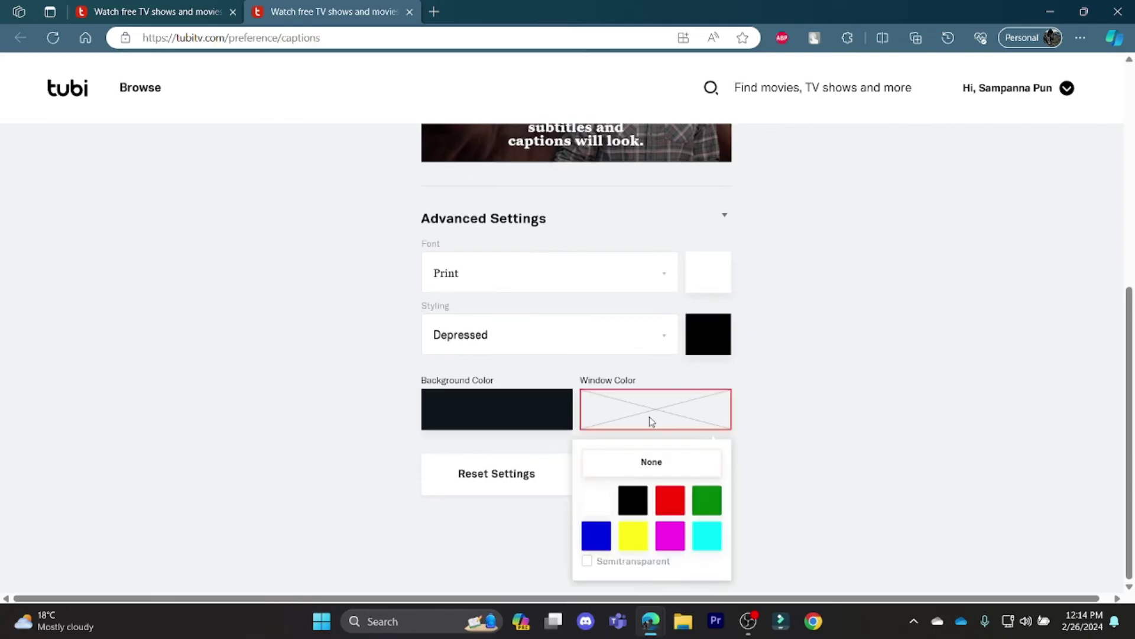
click(635, 499)
scroll(635, 492, up, 2)
scroll(550, 514, down, 1)
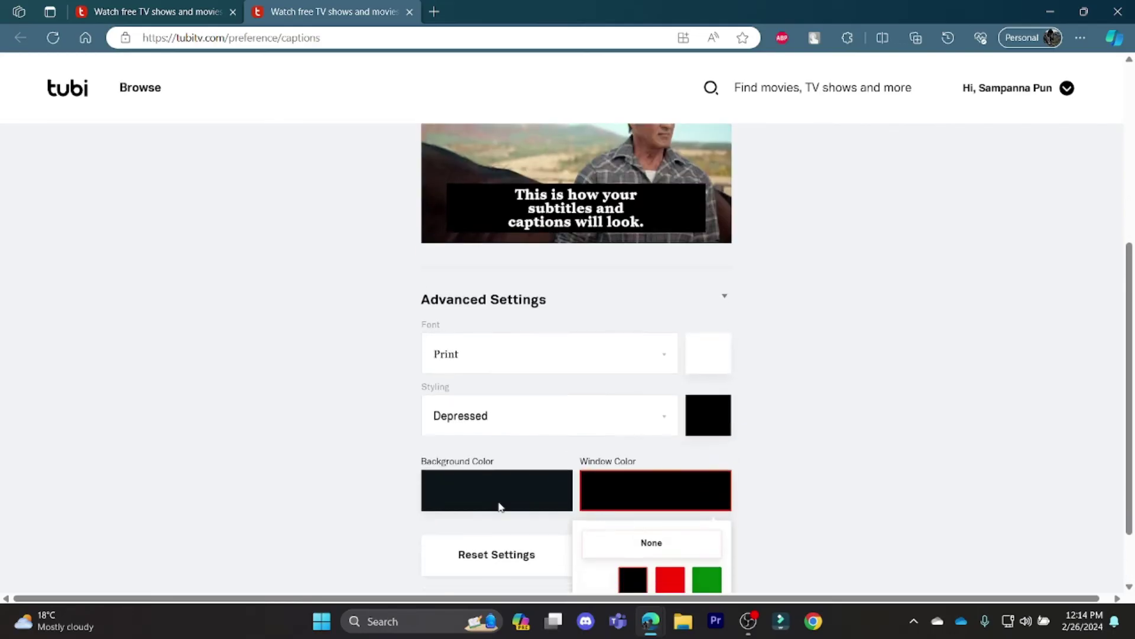
click(499, 506)
click(562, 547)
click(519, 546)
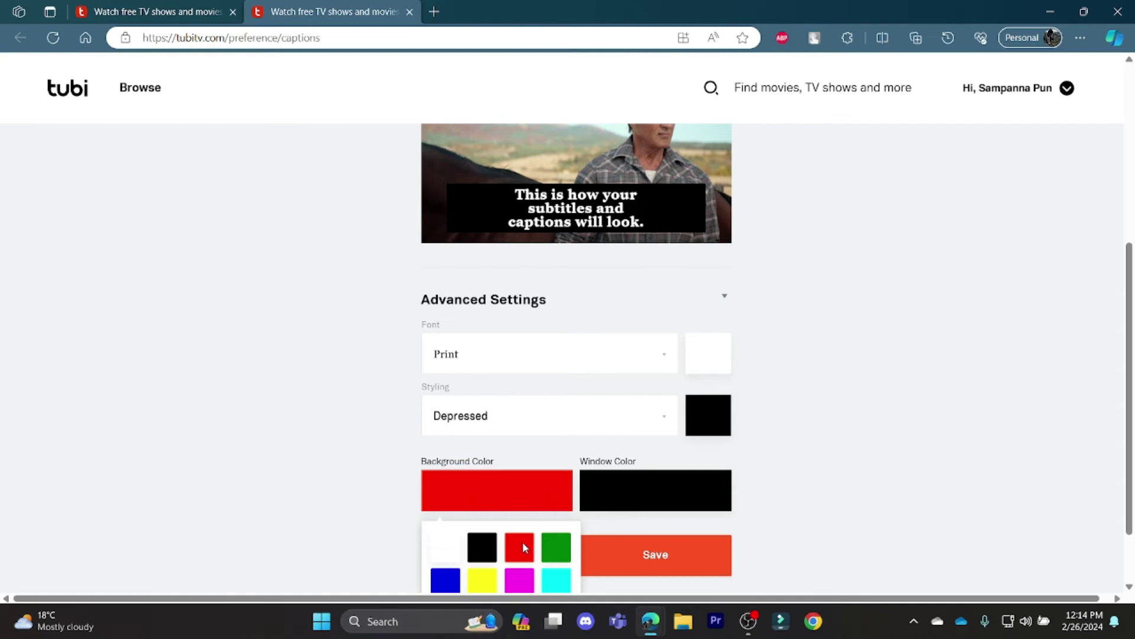
Set the caption window to white and the subtitle background to black
click(664, 502)
click(596, 579)
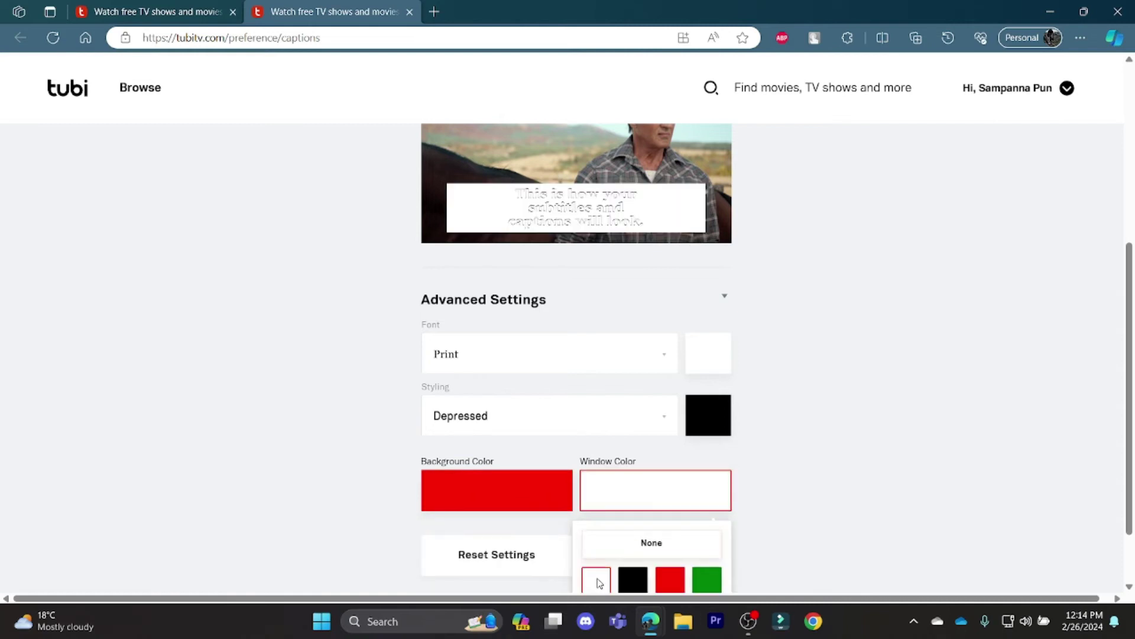
click(506, 504)
click(486, 547)
click(816, 400)
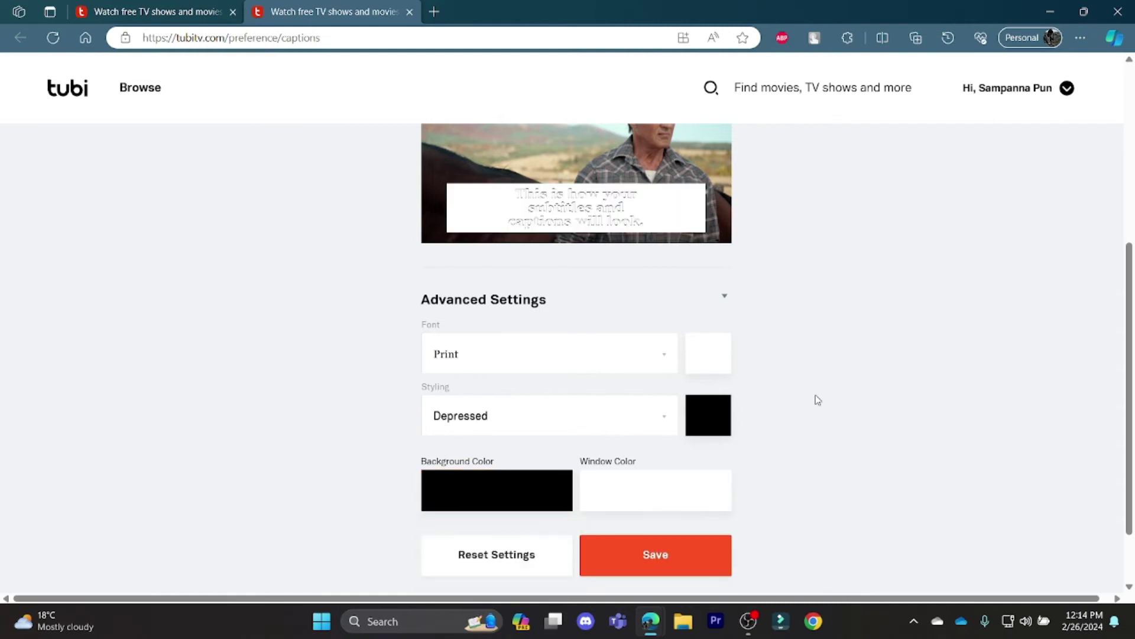
scroll(813, 398, down, 1)
Save the custom captions, reset to defaults, then save font size M with background Off
click(624, 485)
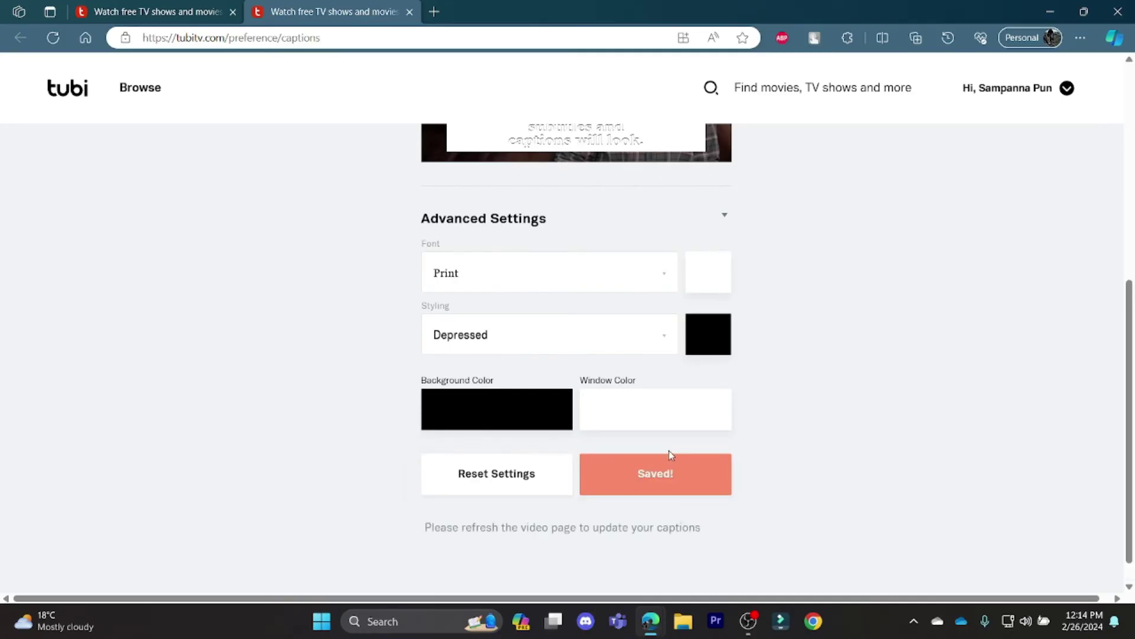
scroll(795, 340, up, 2)
scroll(783, 335, up, 3)
scroll(783, 336, down, 5)
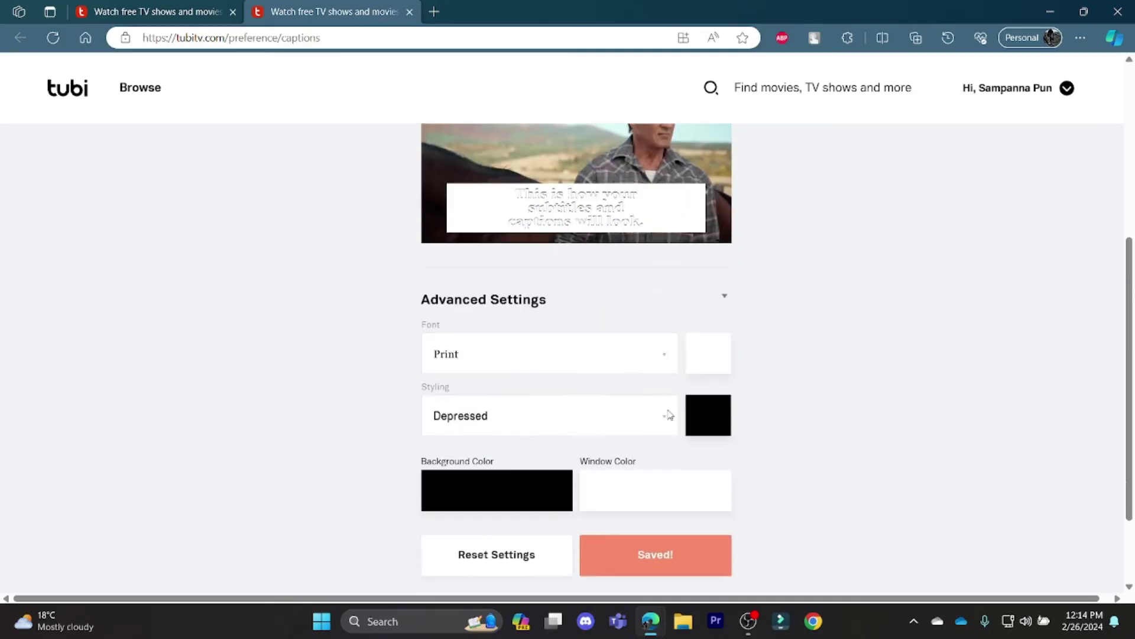
click(523, 559)
scroll(818, 367, up, 2)
scroll(575, 343, up, 2)
click(548, 342)
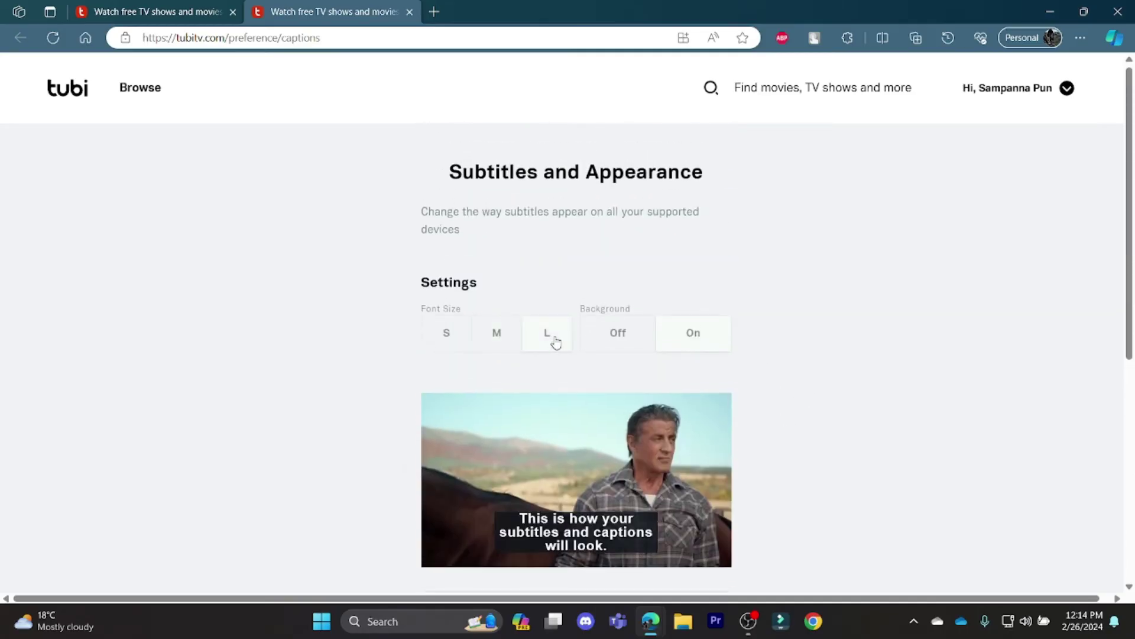
click(501, 342)
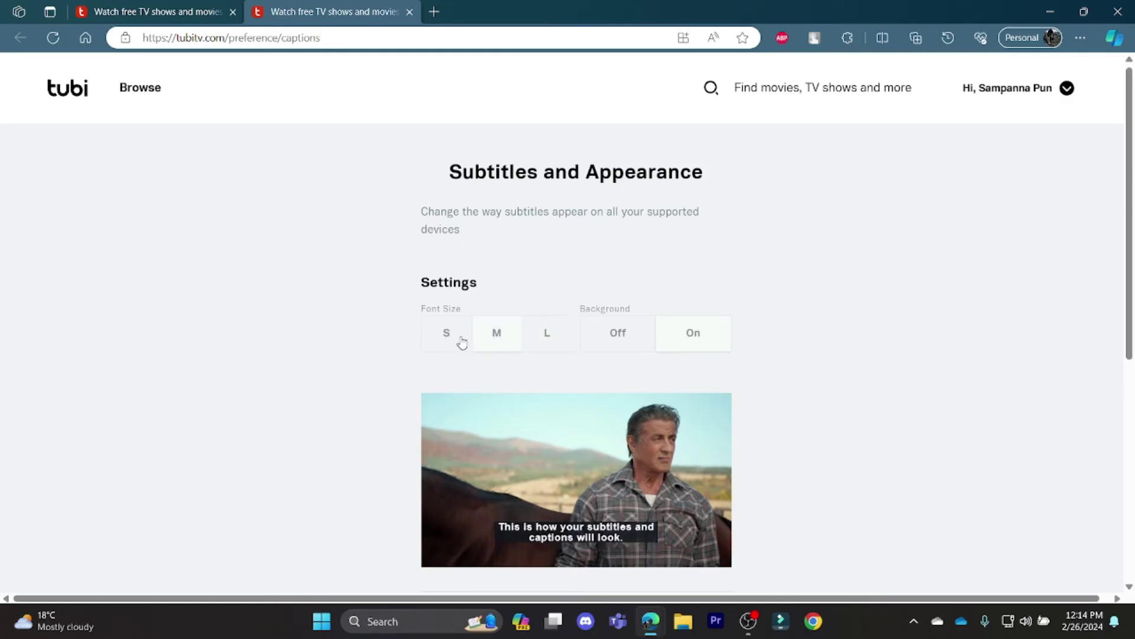
click(463, 343)
click(498, 344)
click(616, 330)
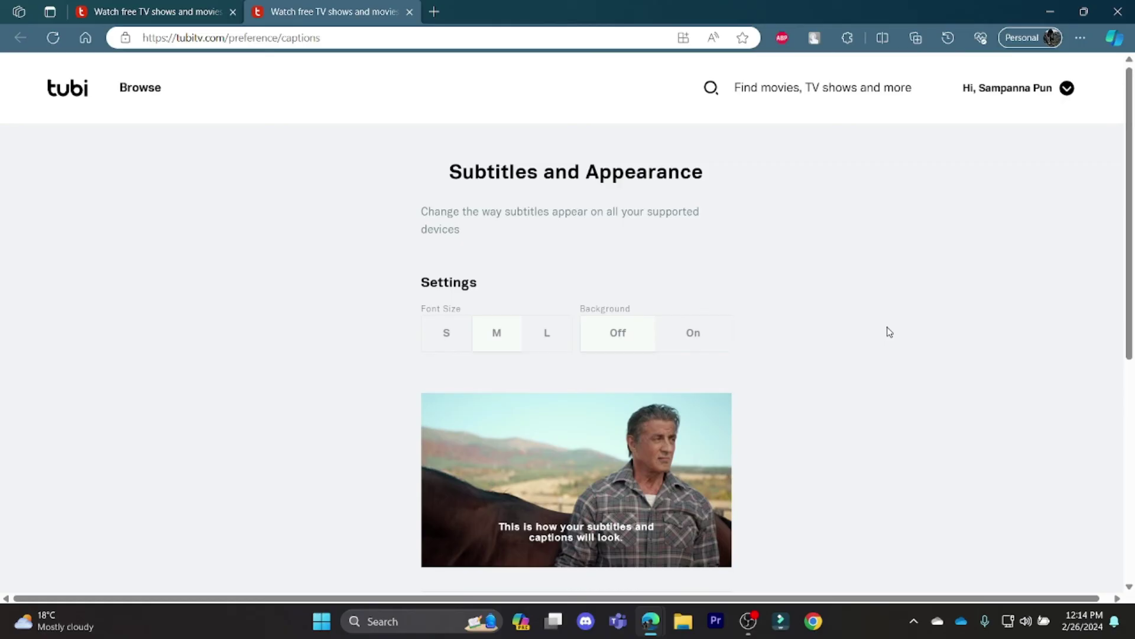
scroll(888, 332, down, 3)
scroll(888, 332, down, 2)
click(619, 480)
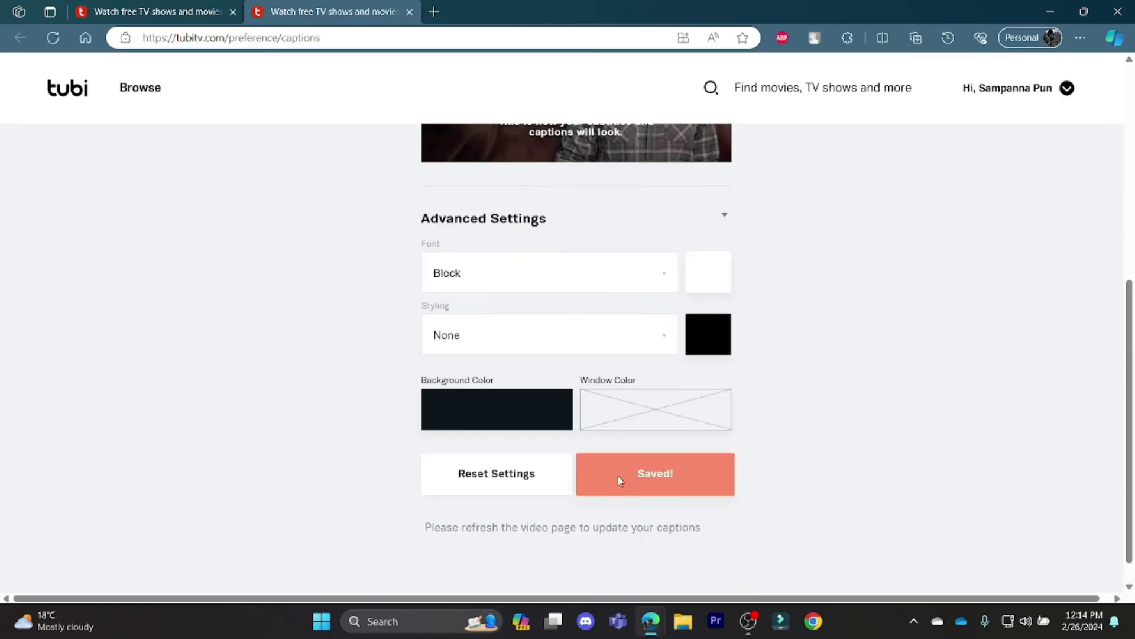
scroll(892, 338, up, 5)
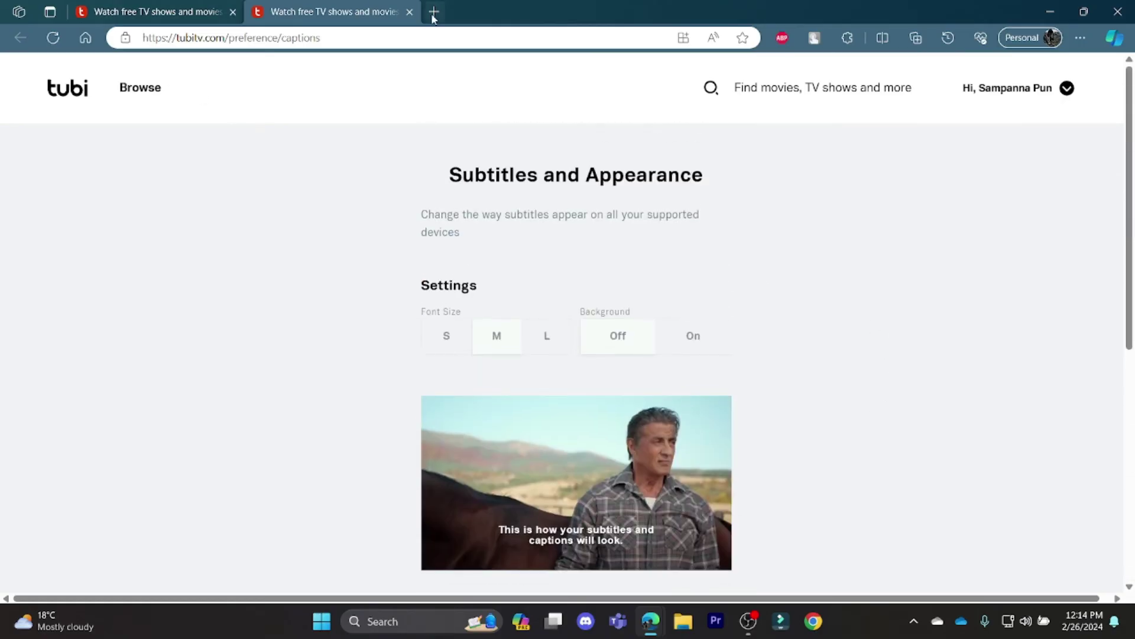
Close the extra tab and reopen Subtitles & Appearance with Advanced Settings expanded
click(410, 12)
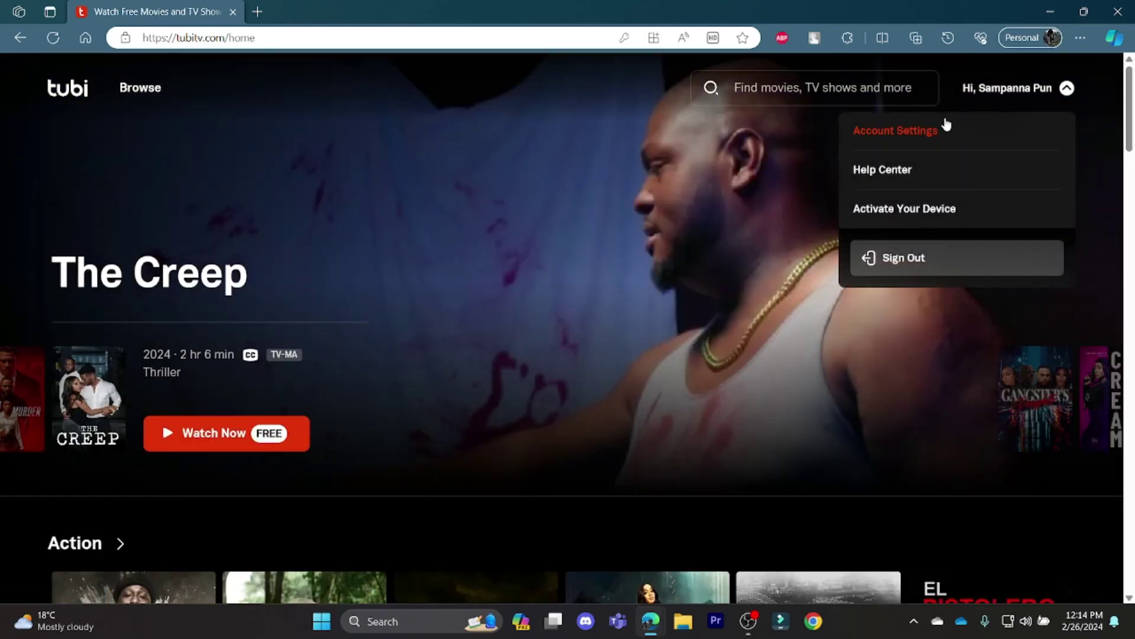
click(896, 131)
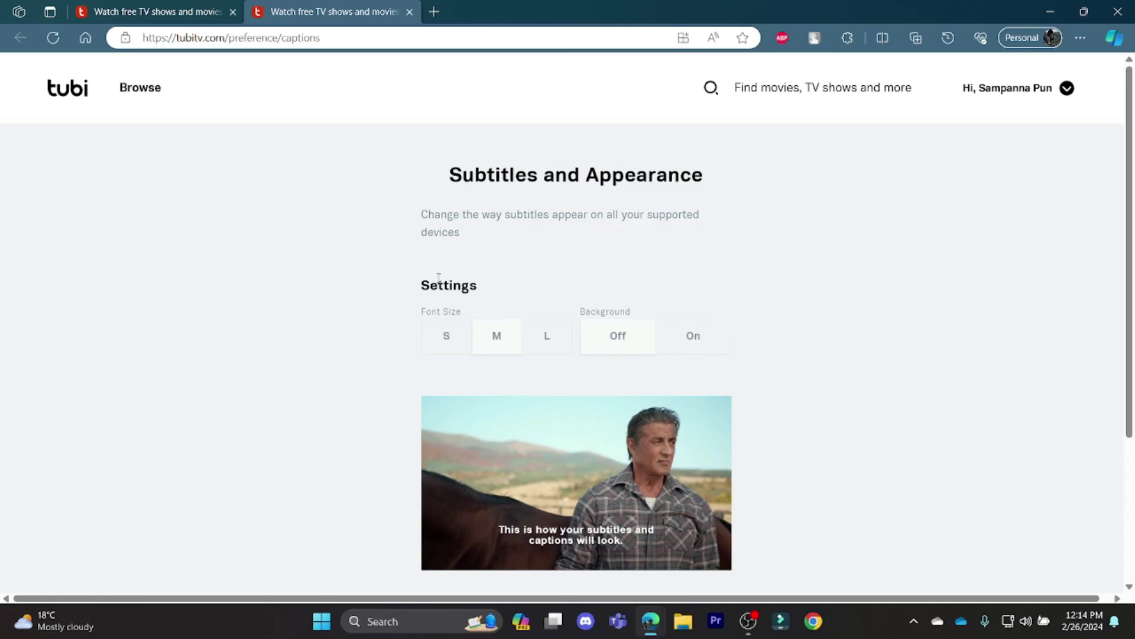
drag(424, 281, 479, 290)
scroll(581, 241, down, 1)
scroll(582, 241, down, 2)
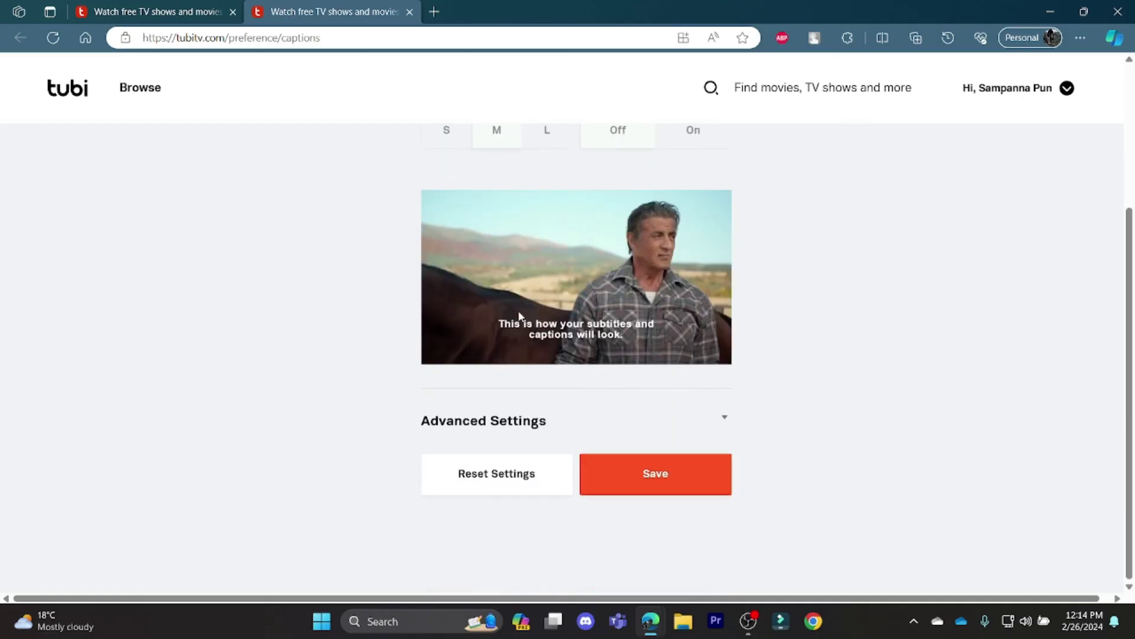
click(722, 418)
scroll(479, 492, down, 2)
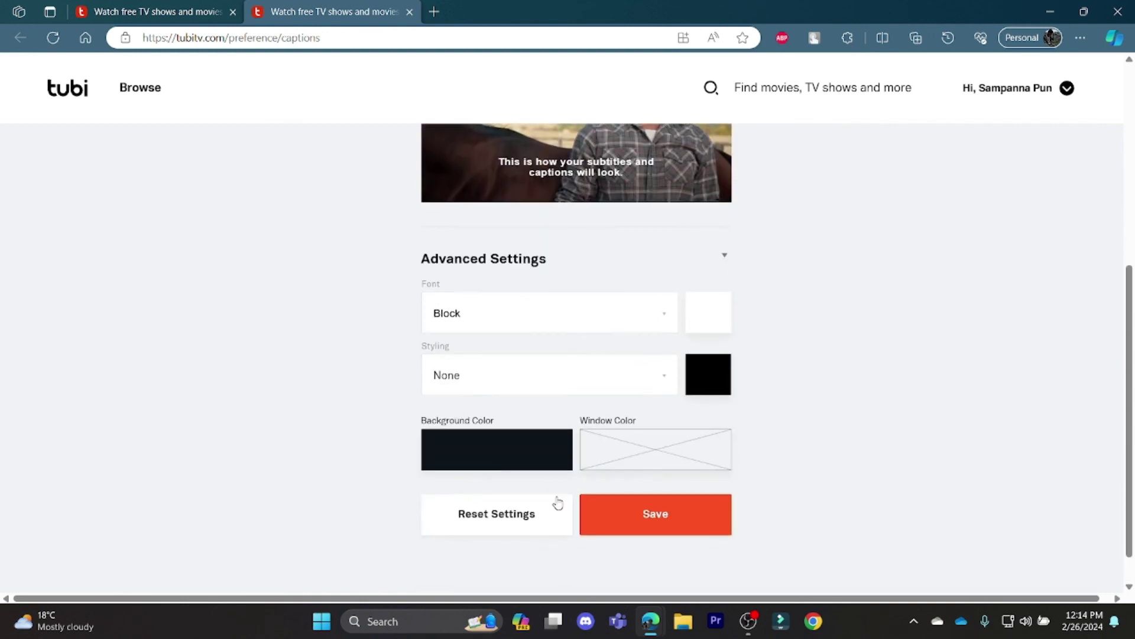